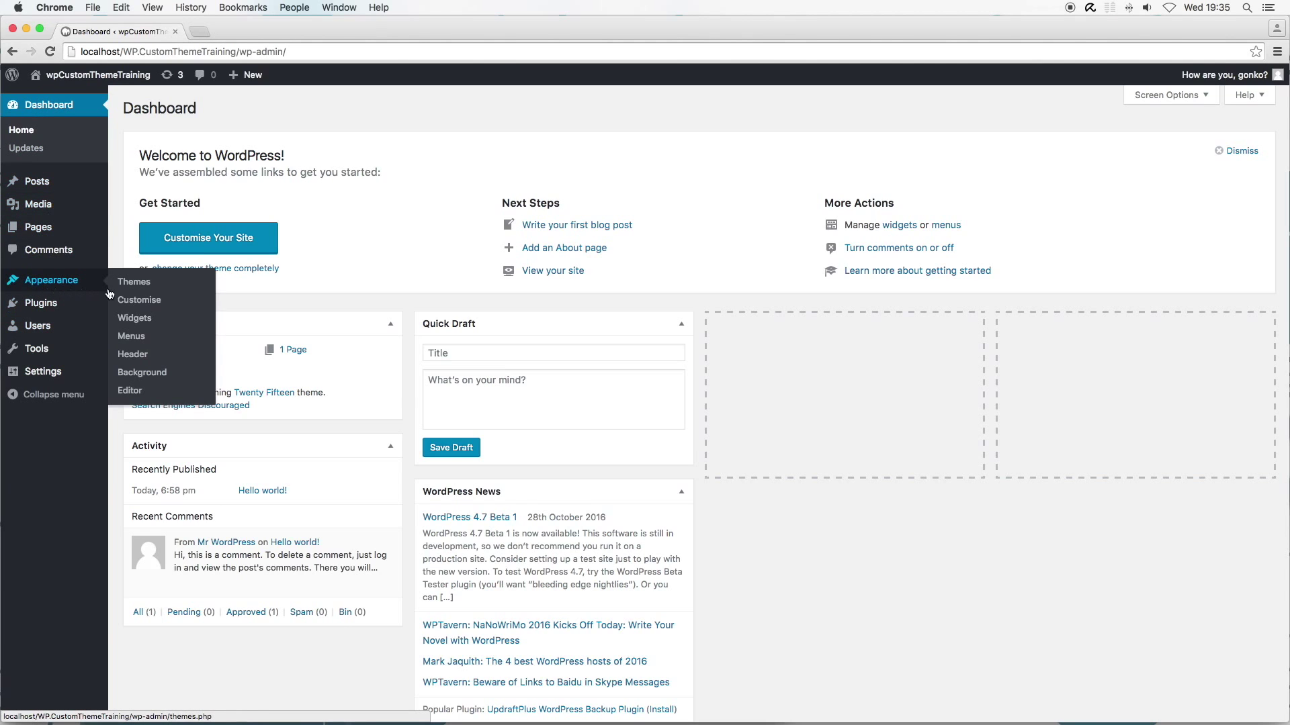
- Install the BlankSlate theme from the Add New themes page and activate it
click(132, 286)
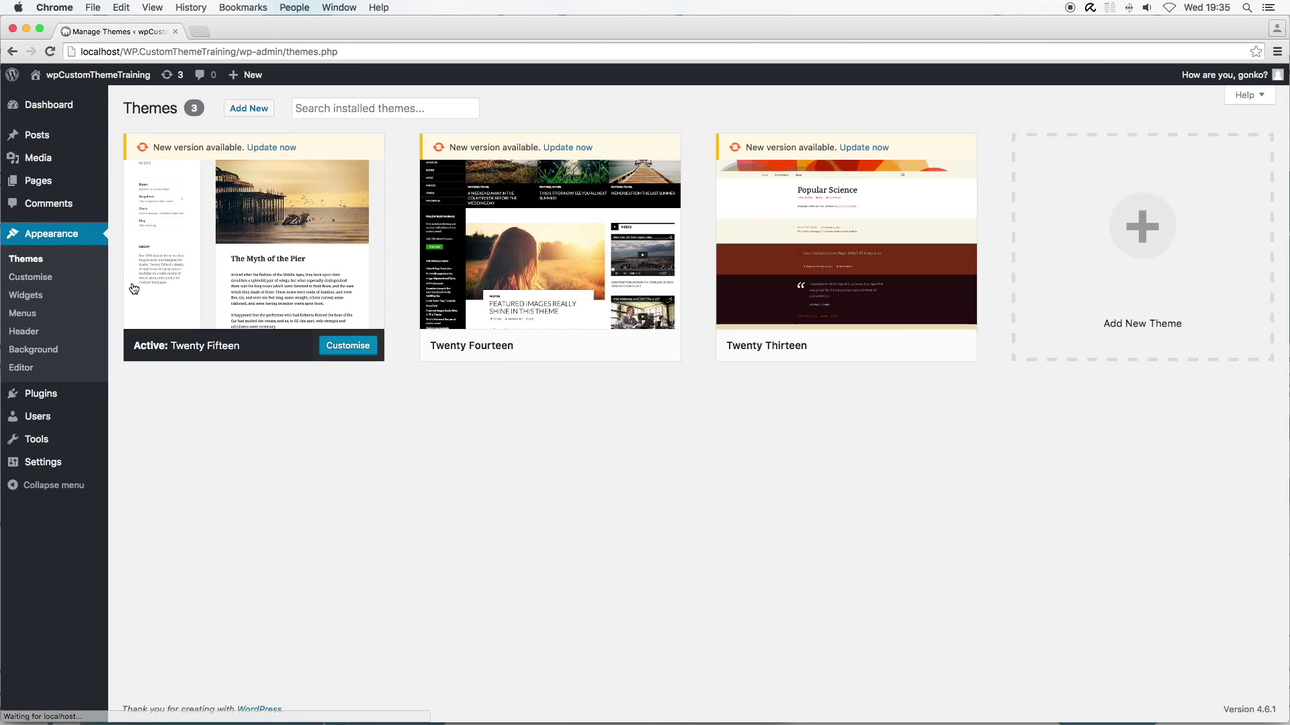
click(248, 111)
text(b)
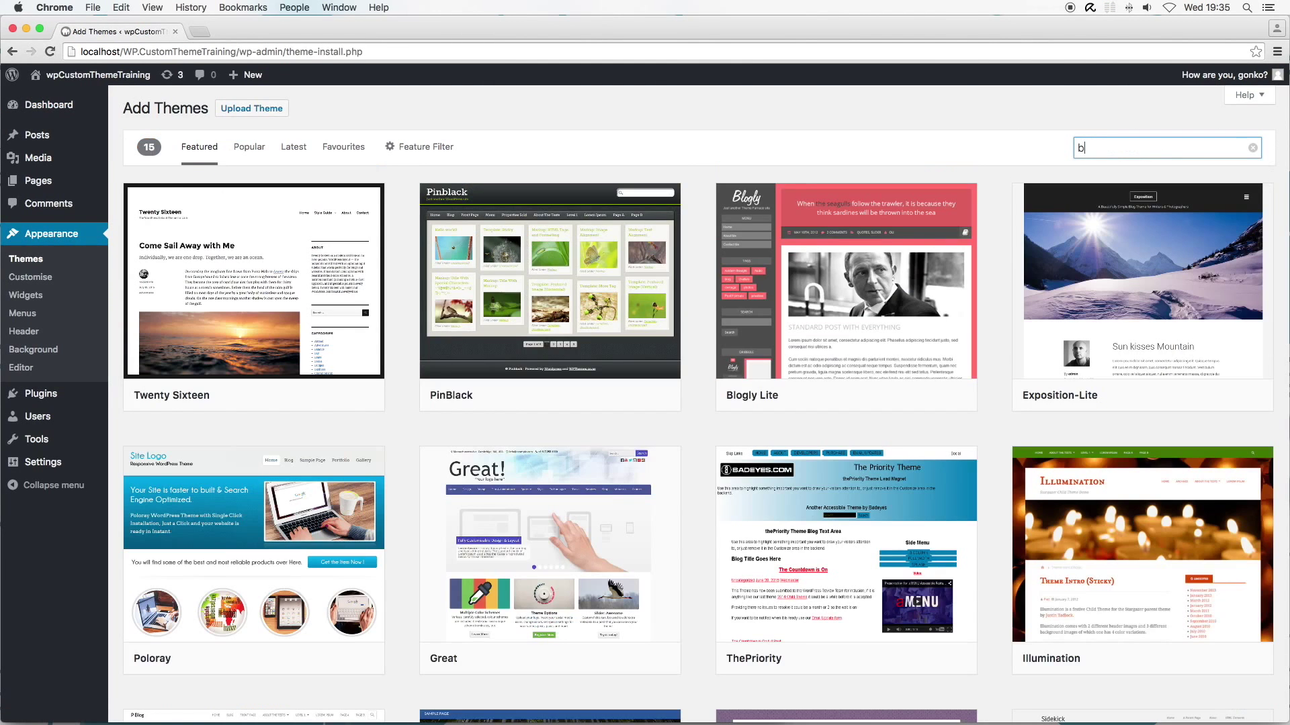
text(lanksl)
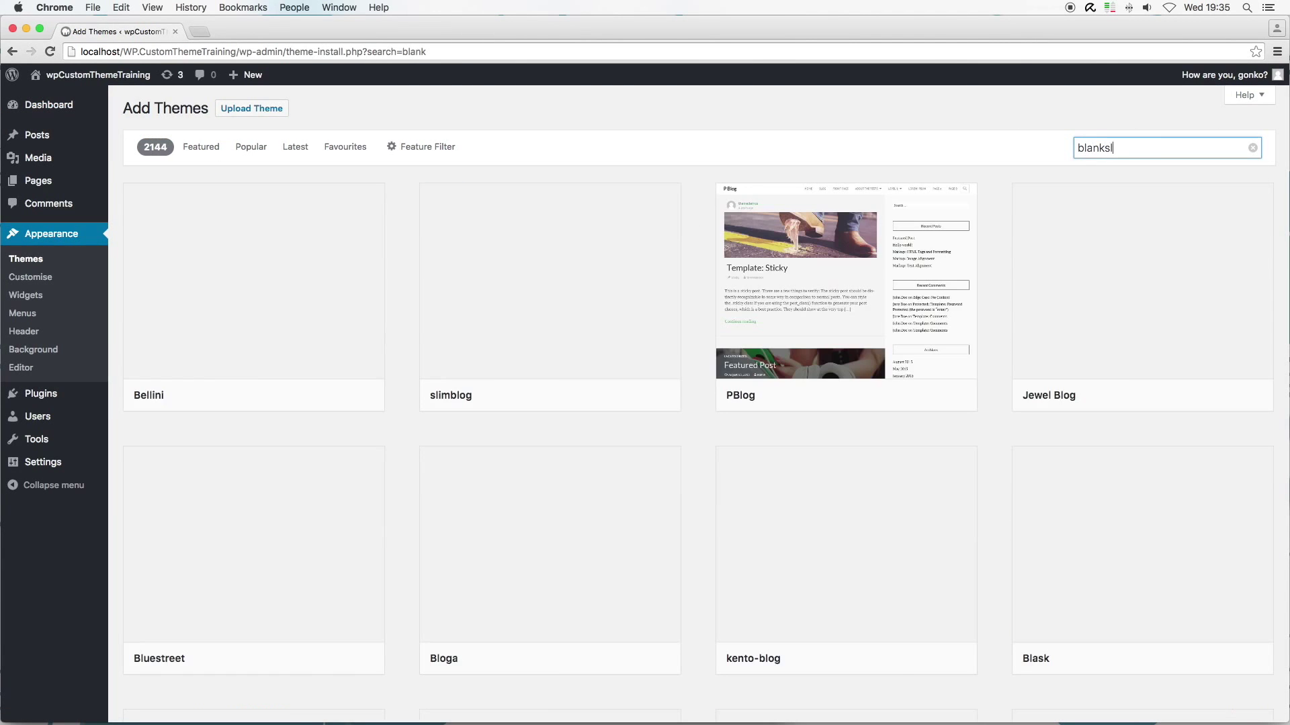
text(ate)
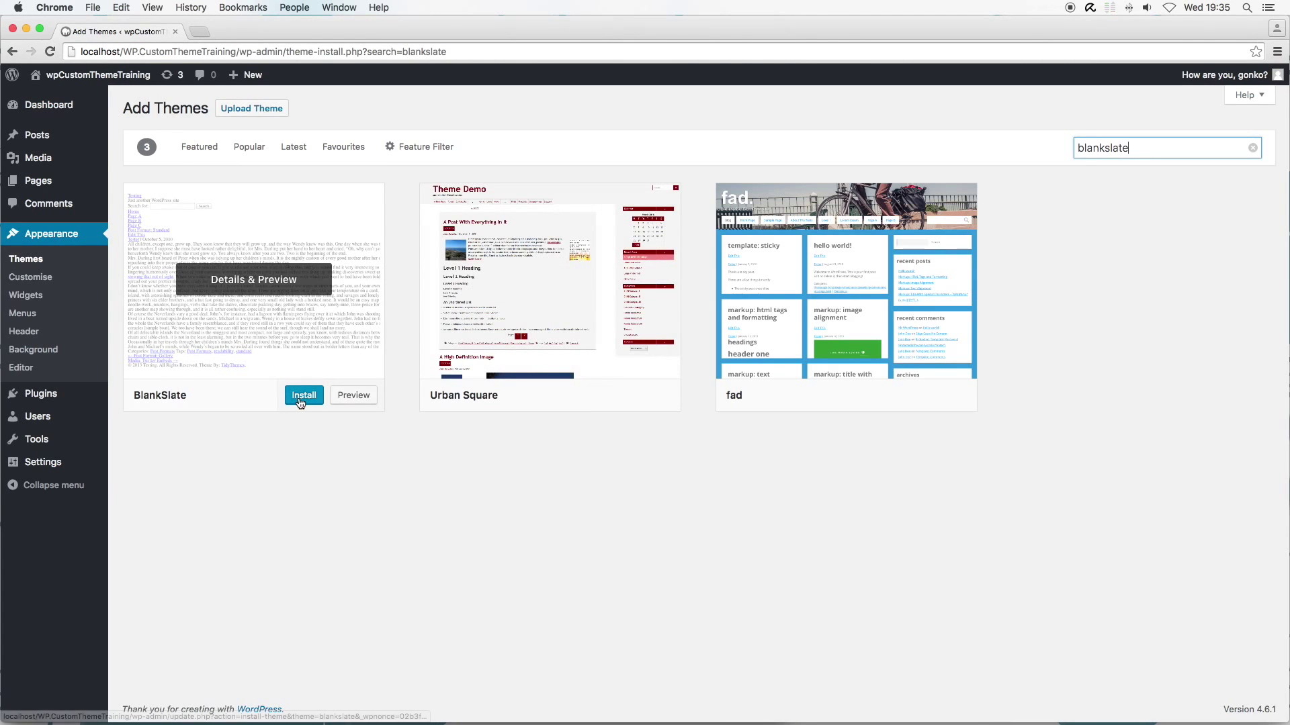
click(299, 399)
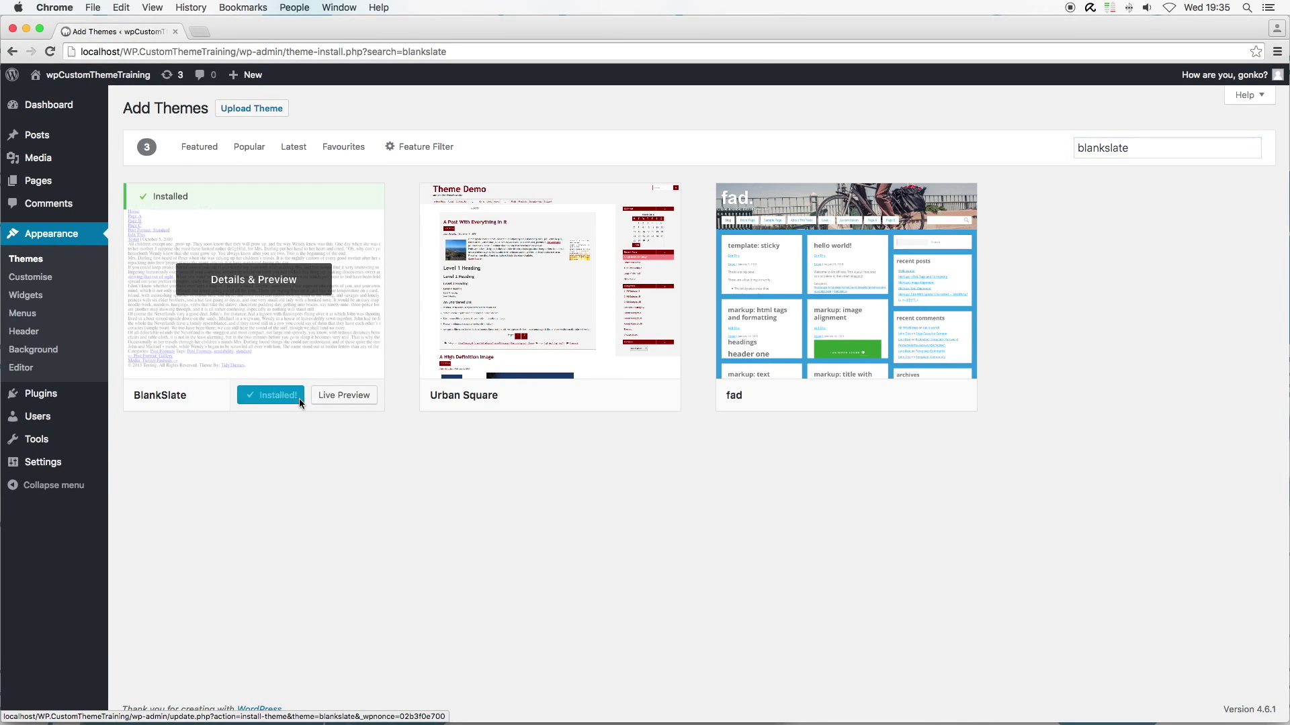
click(281, 397)
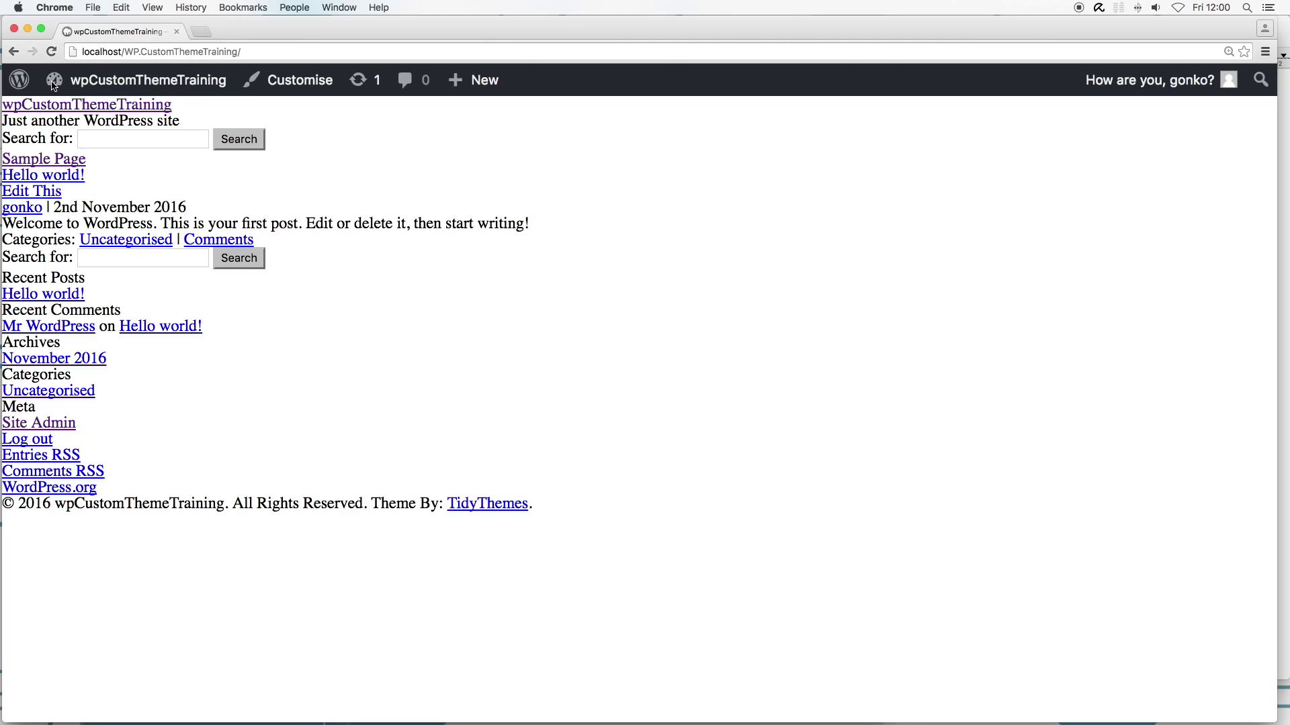
- Start a new post titled 'New Post' with a sentence about demonstrating the Blankslate theme
mouse_move(141, 79)
click(61, 112)
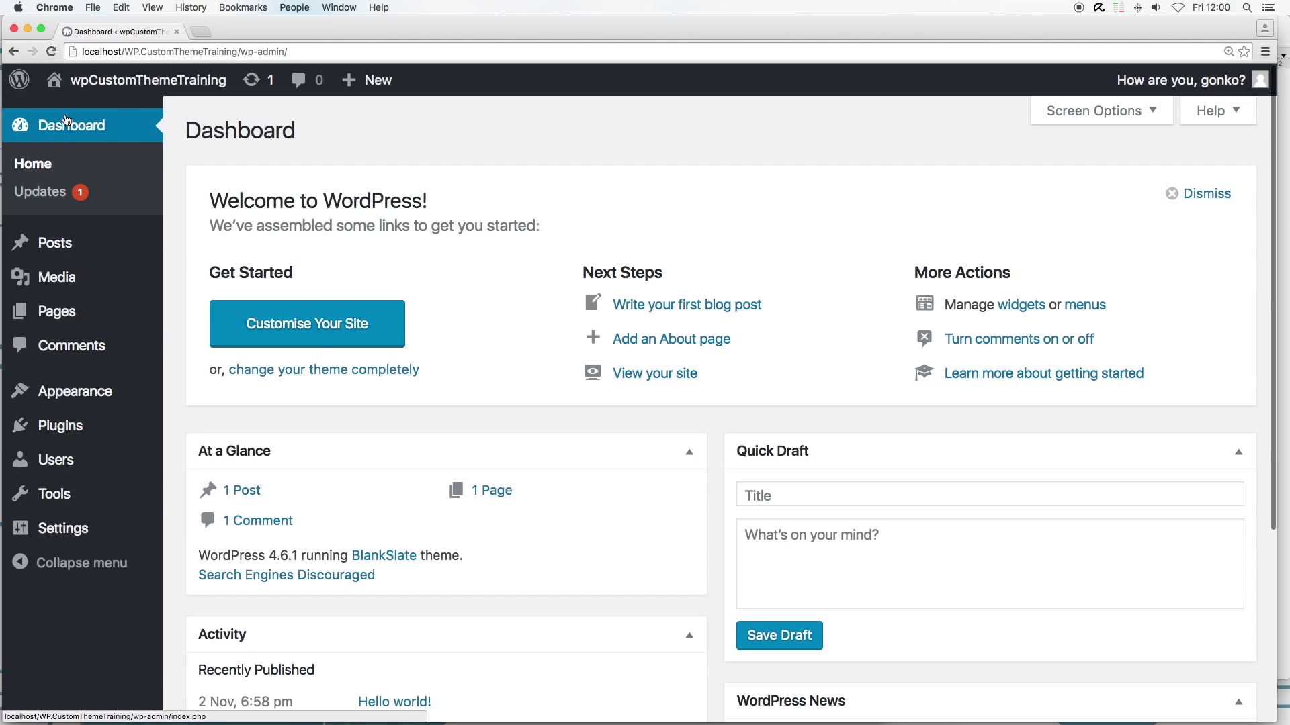
mouse_move(55, 242)
click(60, 251)
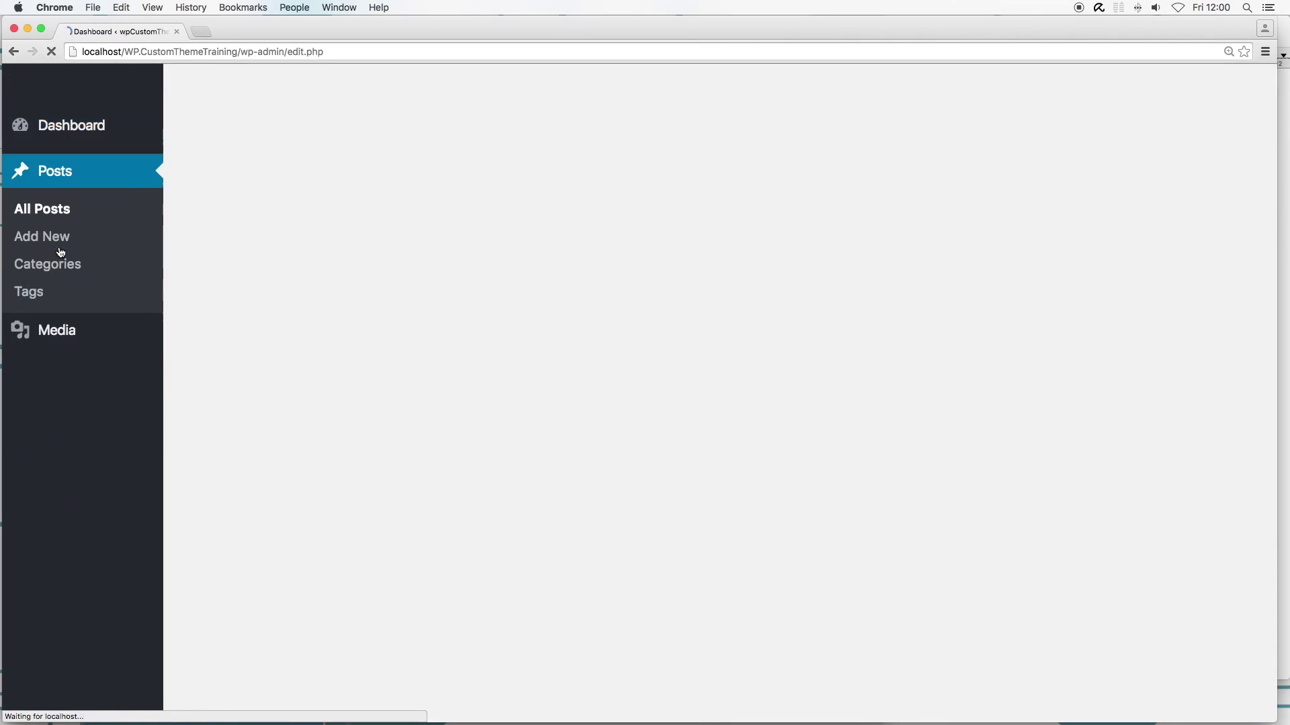
click(294, 132)
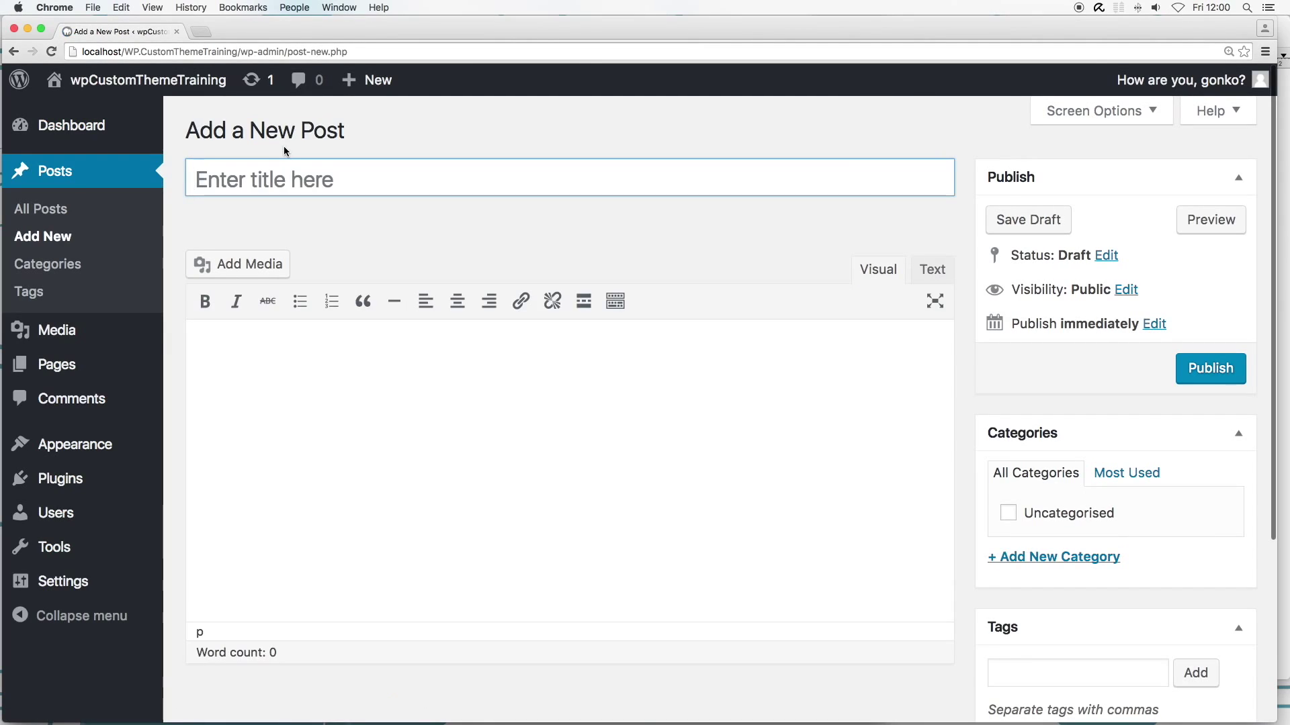
text(New )
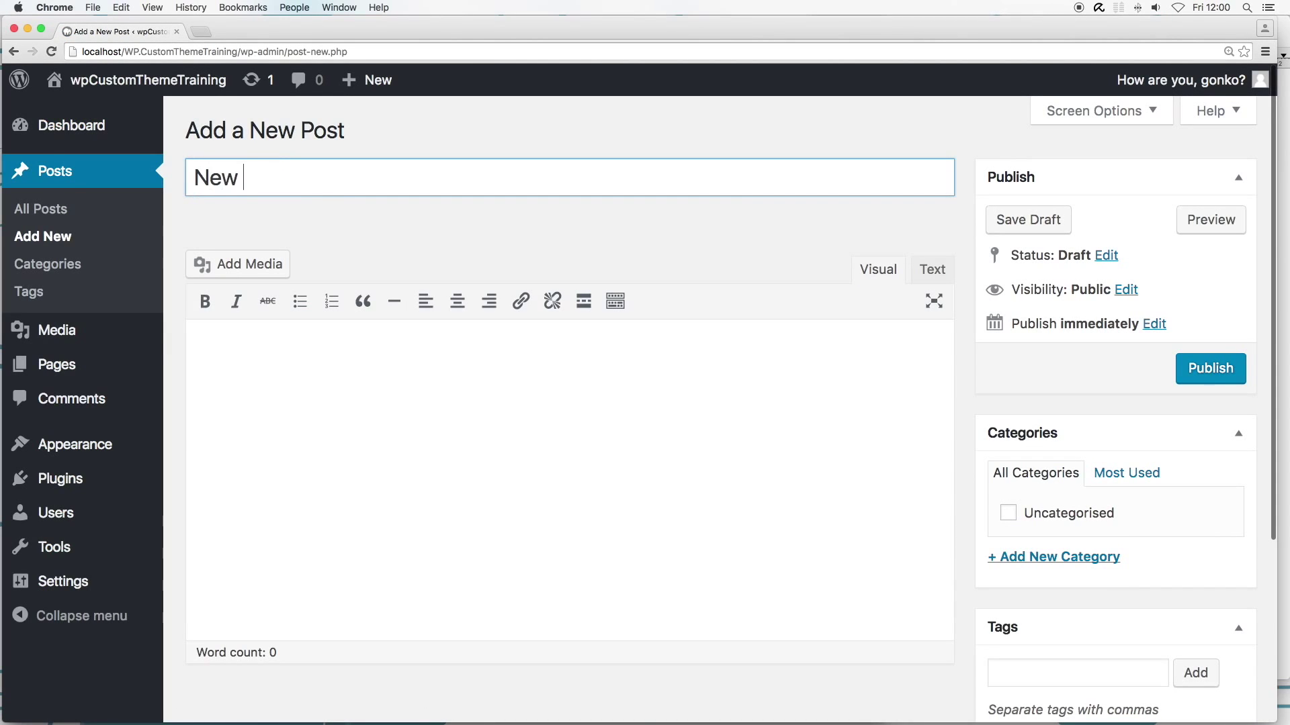
text(Post)
key(Tab)
text(This is a new)
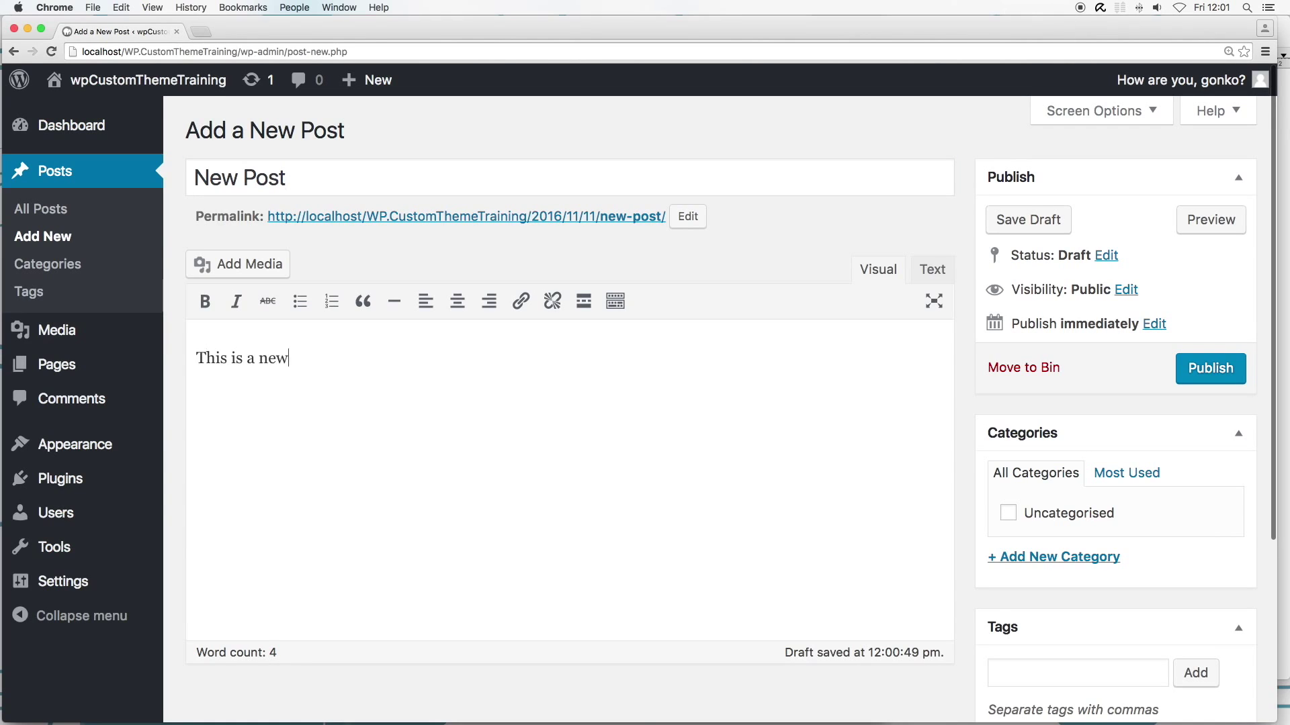
text( post to demonstrate the Blank)
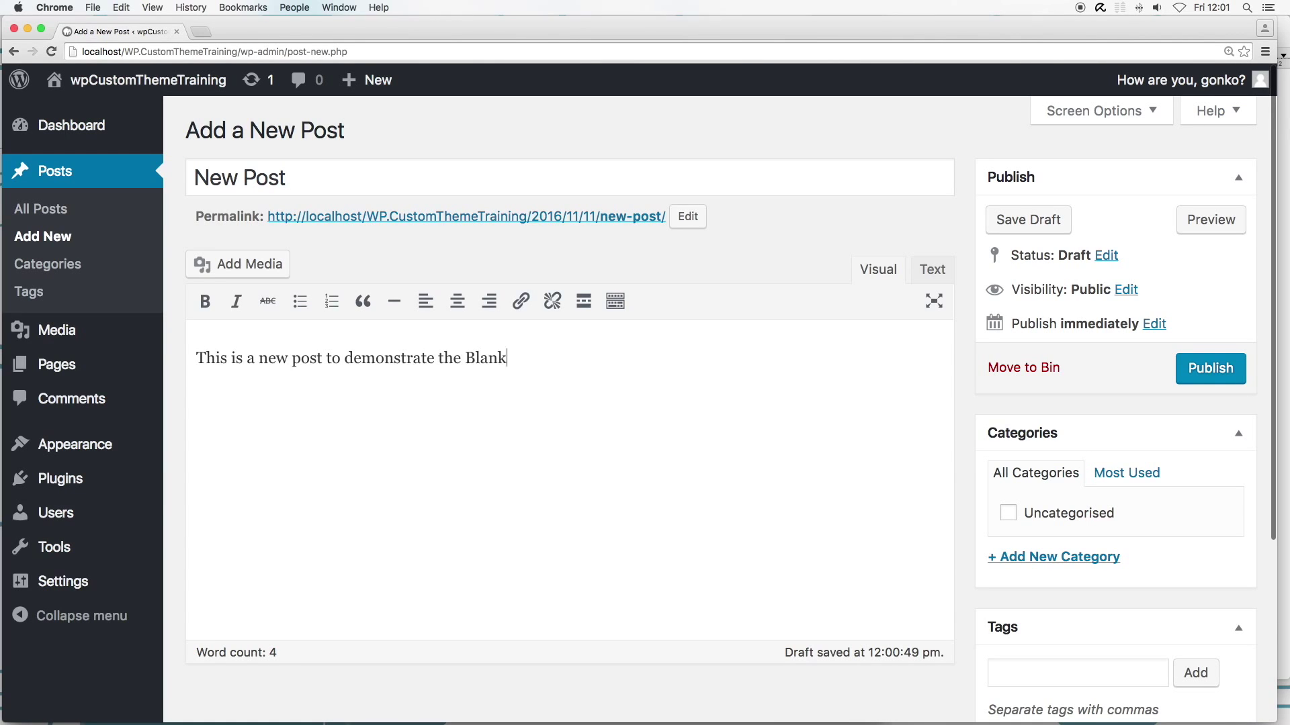
text(slate theme)
- Make the whole body sentence bold and red
key(super+a)
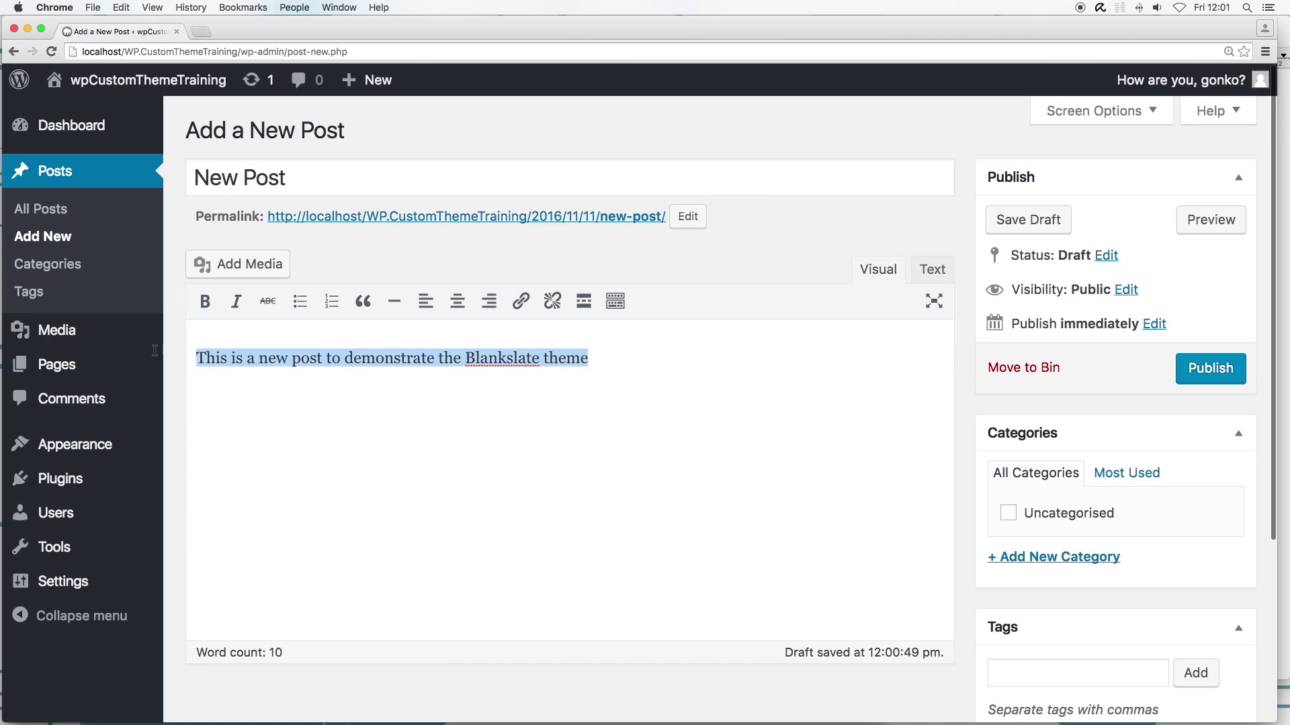
click(205, 301)
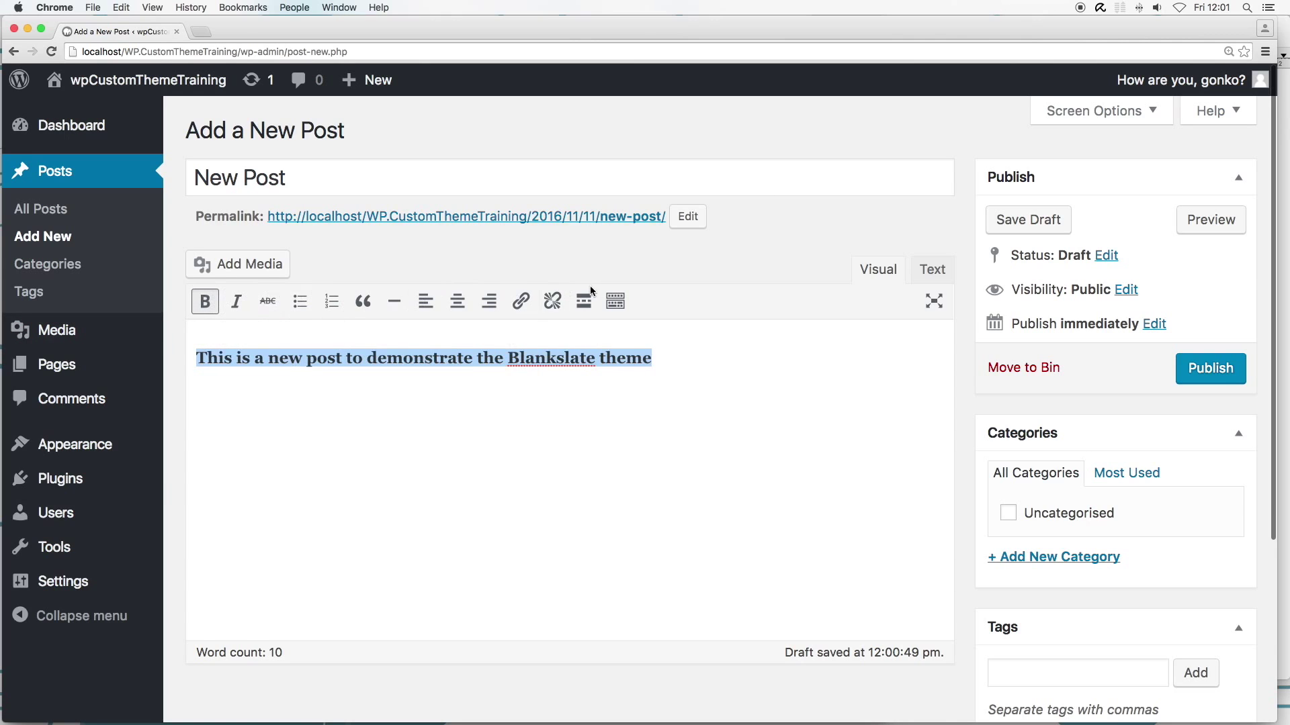
click(615, 301)
click(406, 331)
click(383, 399)
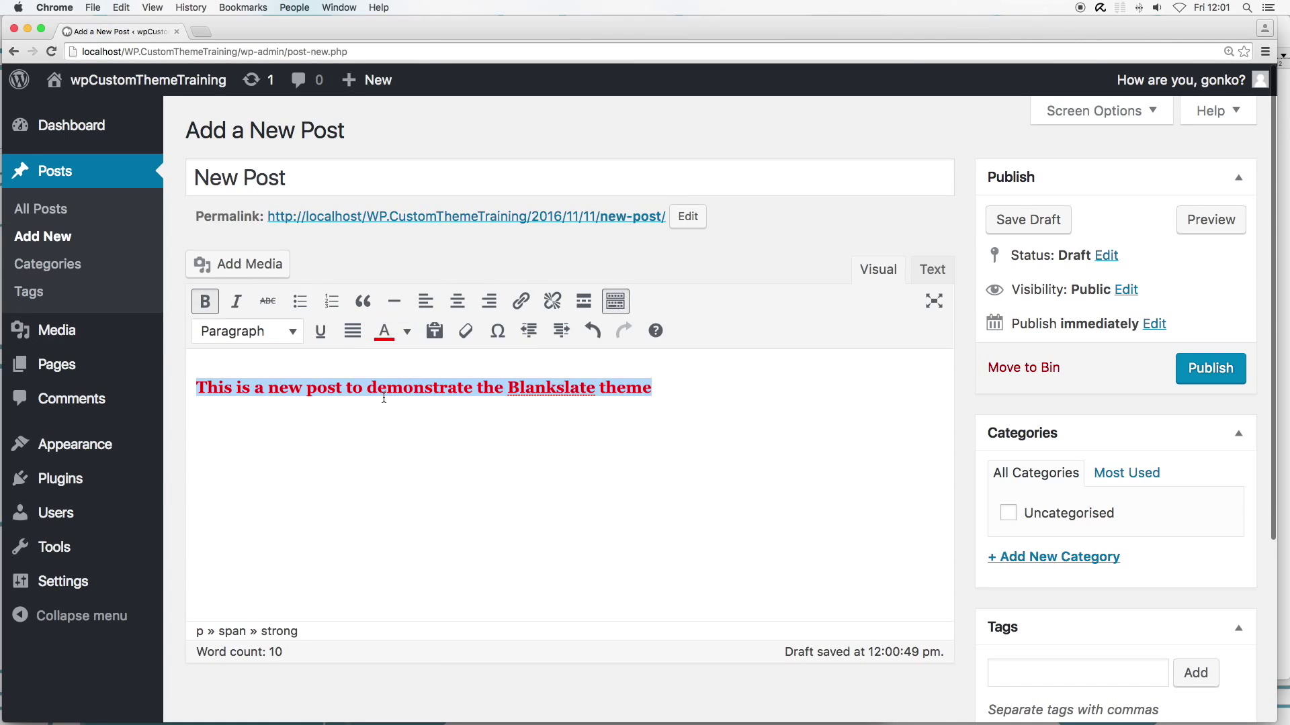
- Publish the post and highlight its red sentence on the live front page
click(1222, 363)
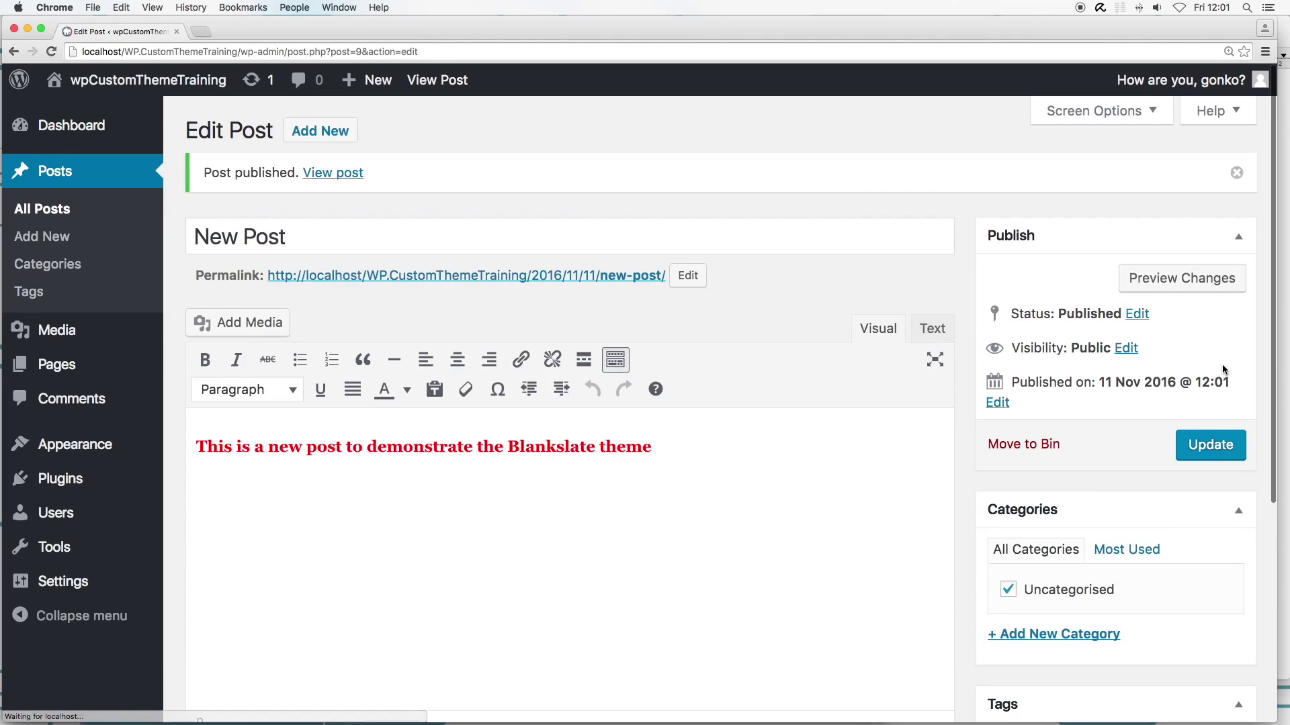
click(91, 116)
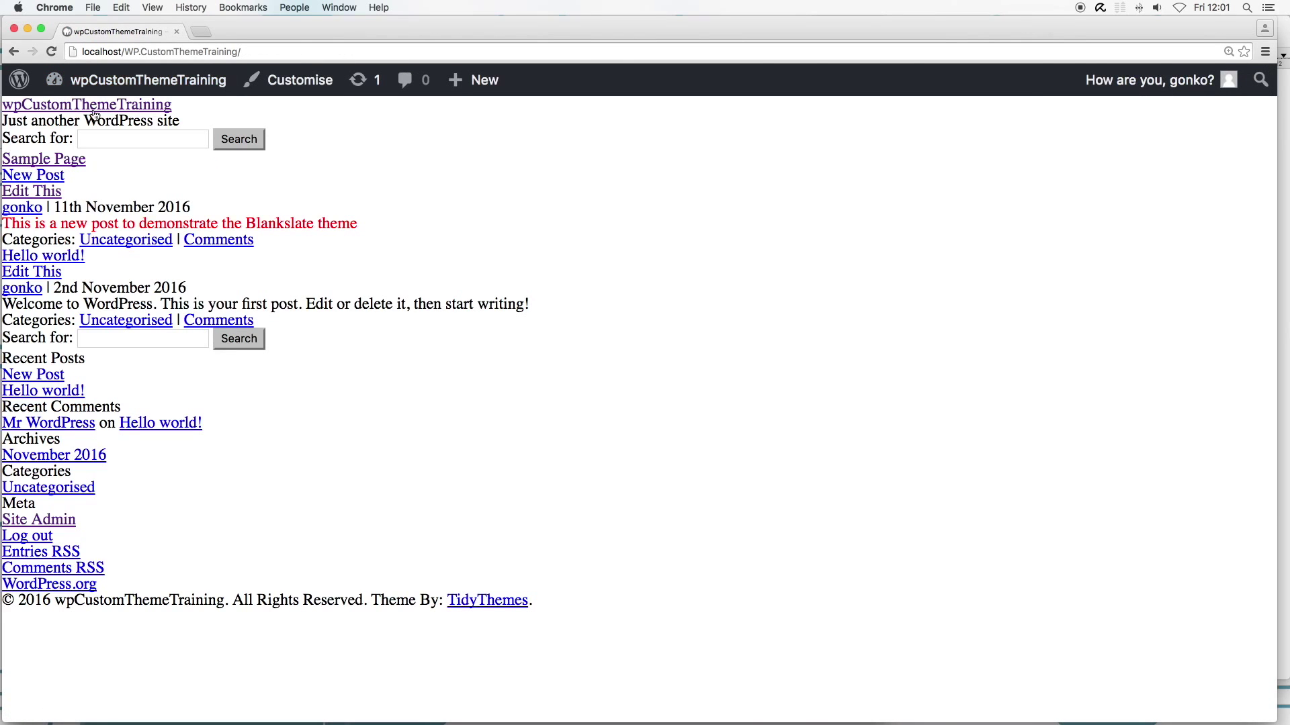
drag(2, 222, 357, 220)
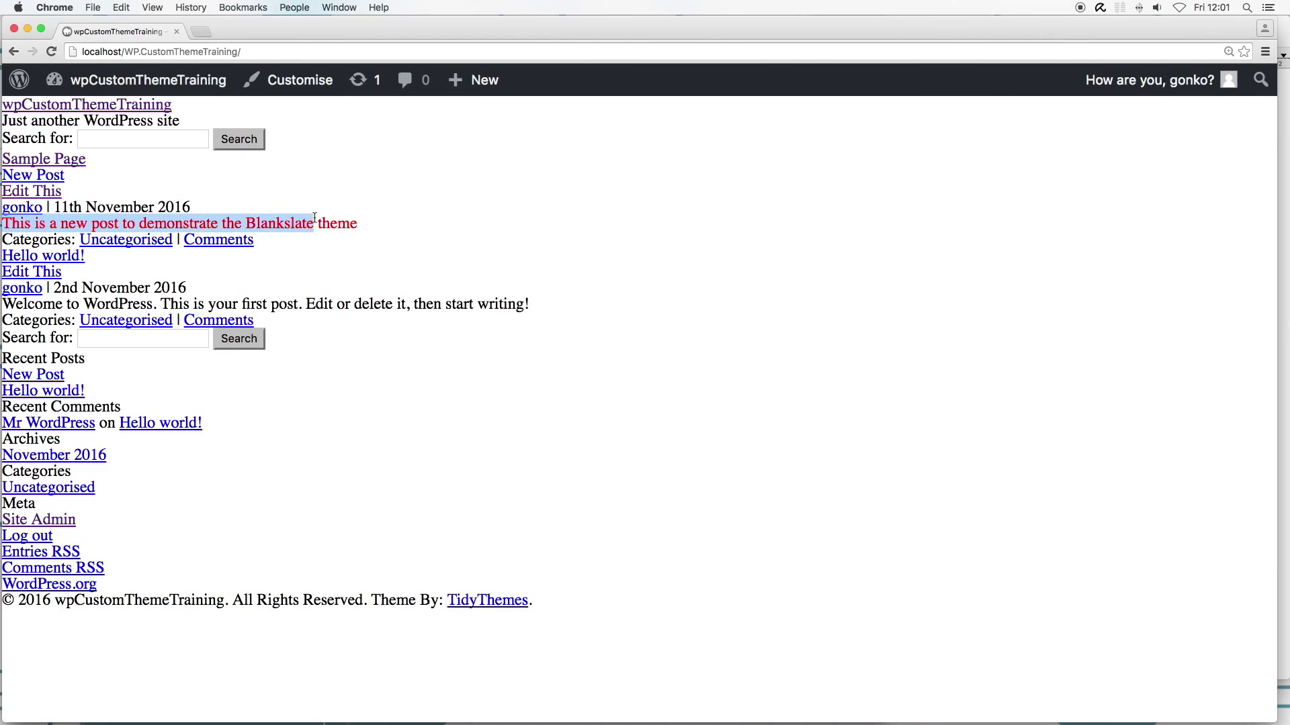